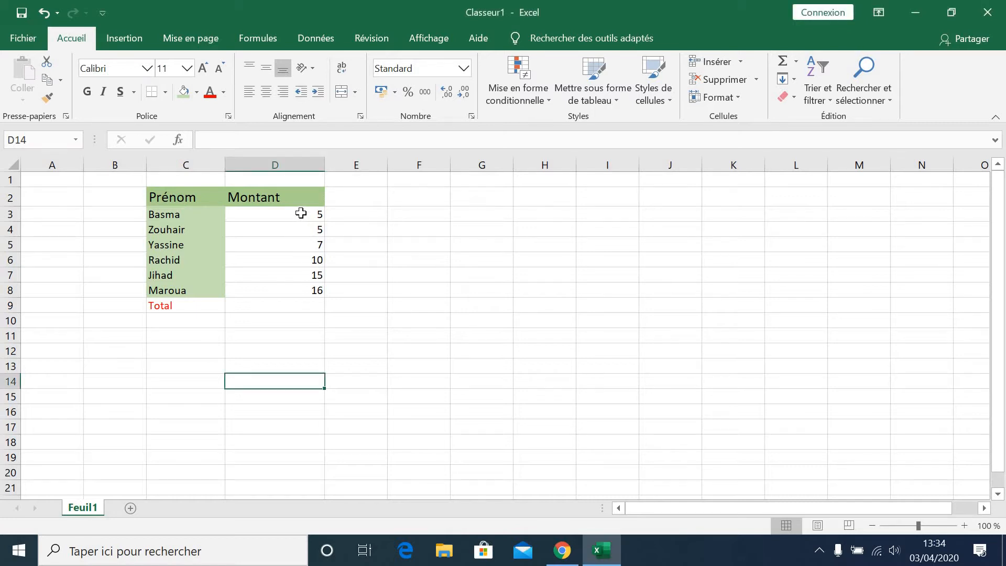
Step: Apply the Comptabilité number format to the amounts in D3:D8
drag(301, 212, 291, 290)
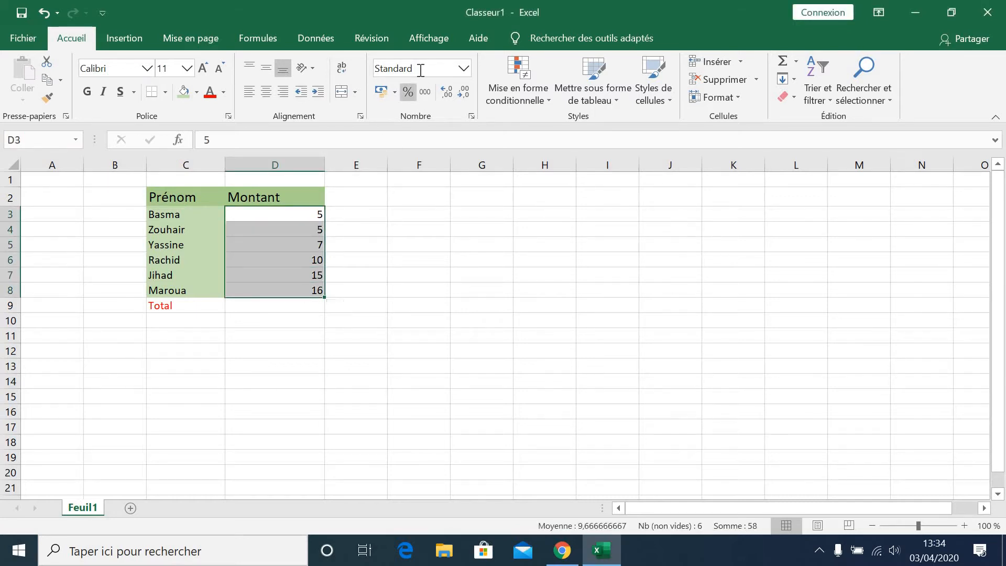
click(463, 68)
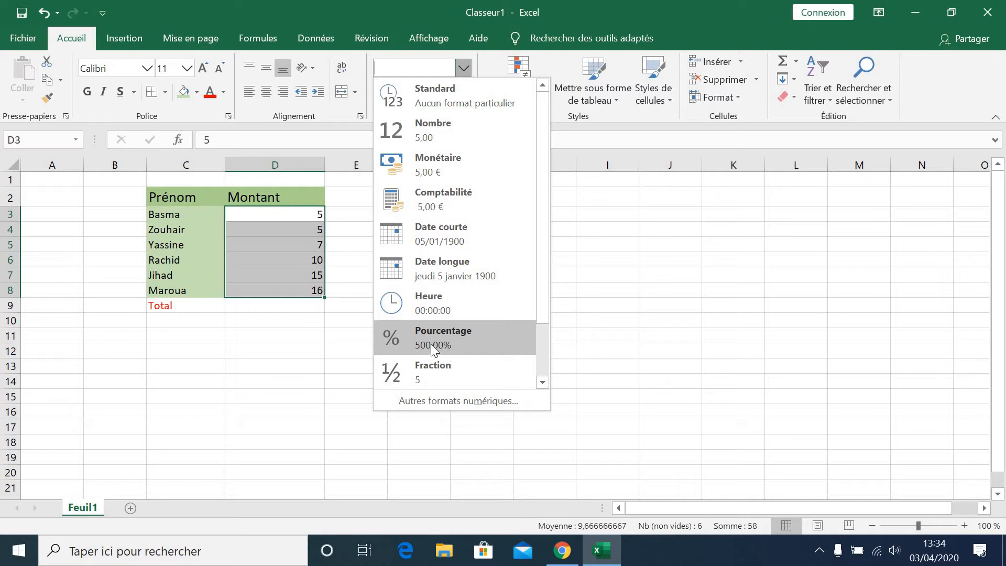
click(431, 198)
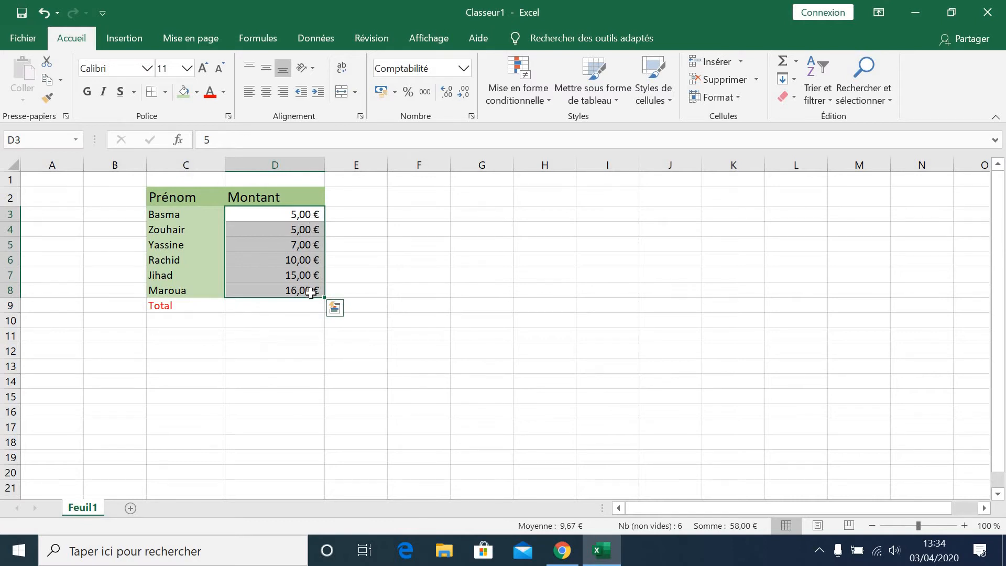
Step: Change the accounting currency symbol of the amounts in D3:D8 to MAD
click(395, 92)
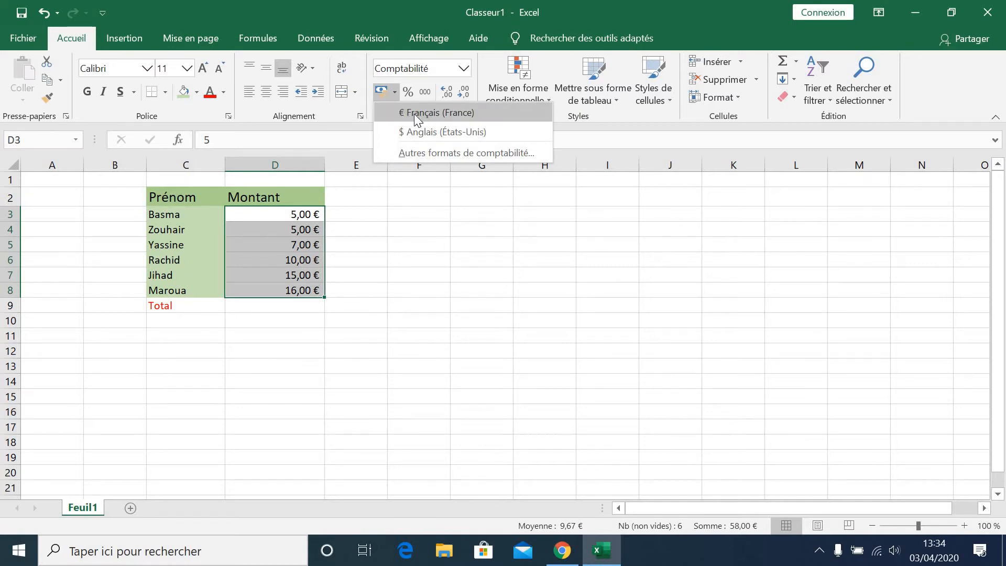
click(419, 152)
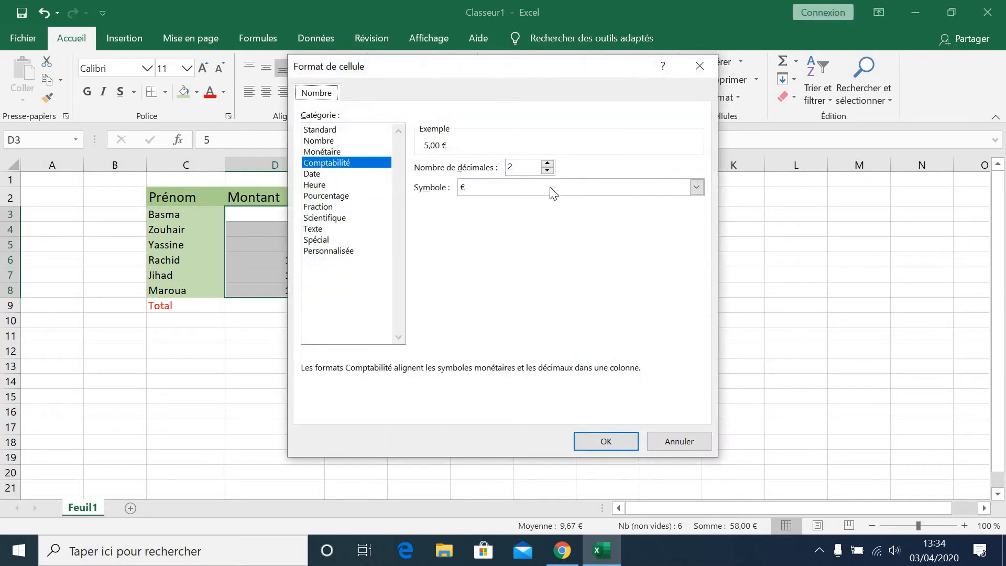
click(555, 192)
key(m)
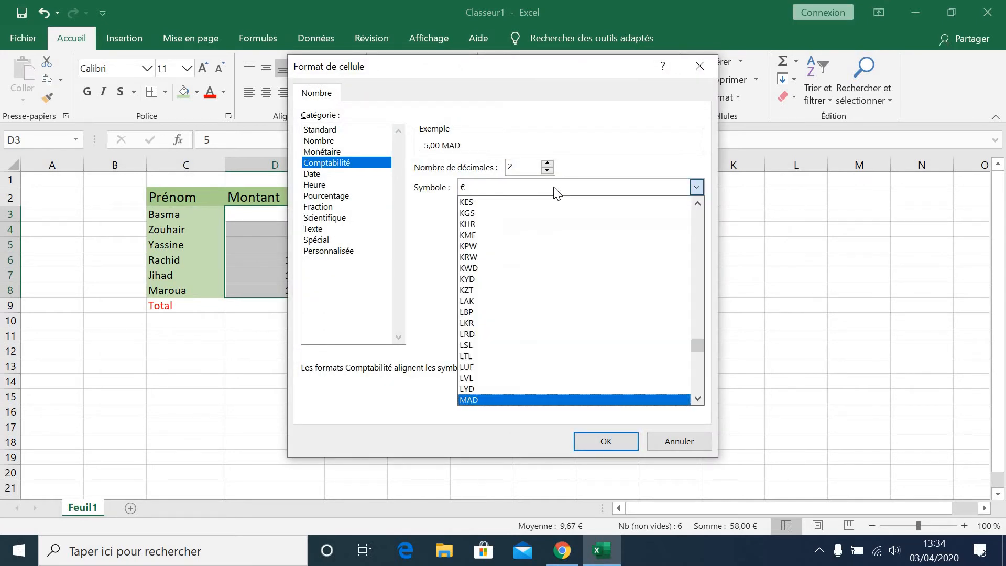
click(513, 400)
click(513, 400)
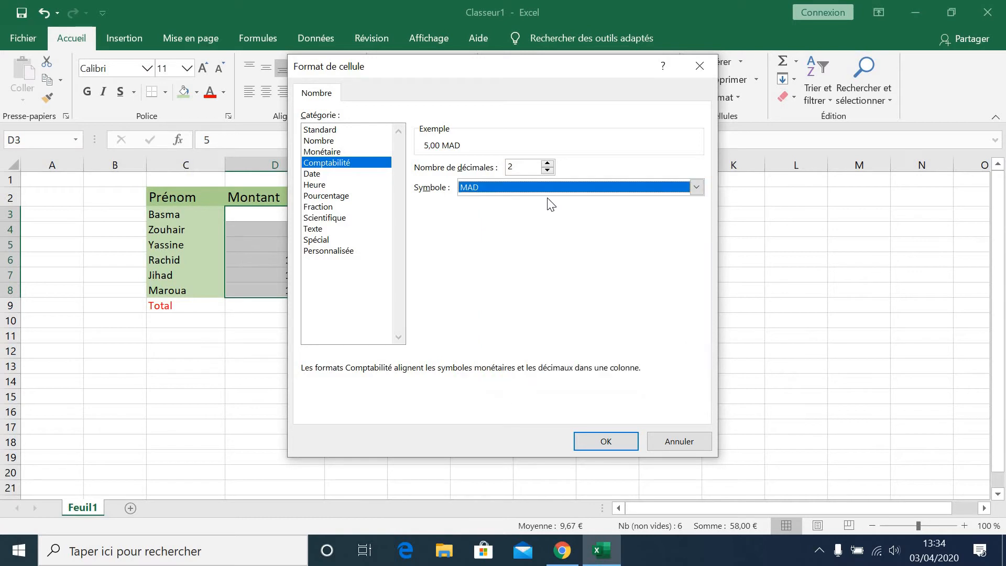
click(597, 445)
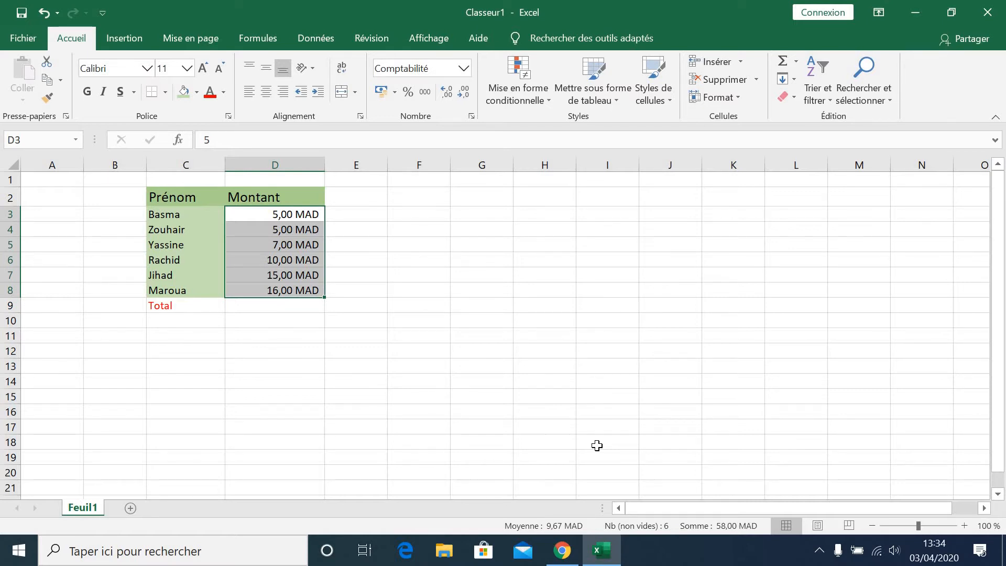
Step: Insert two entire blank columns between the Prénom and Montant columns
right_click(246, 161)
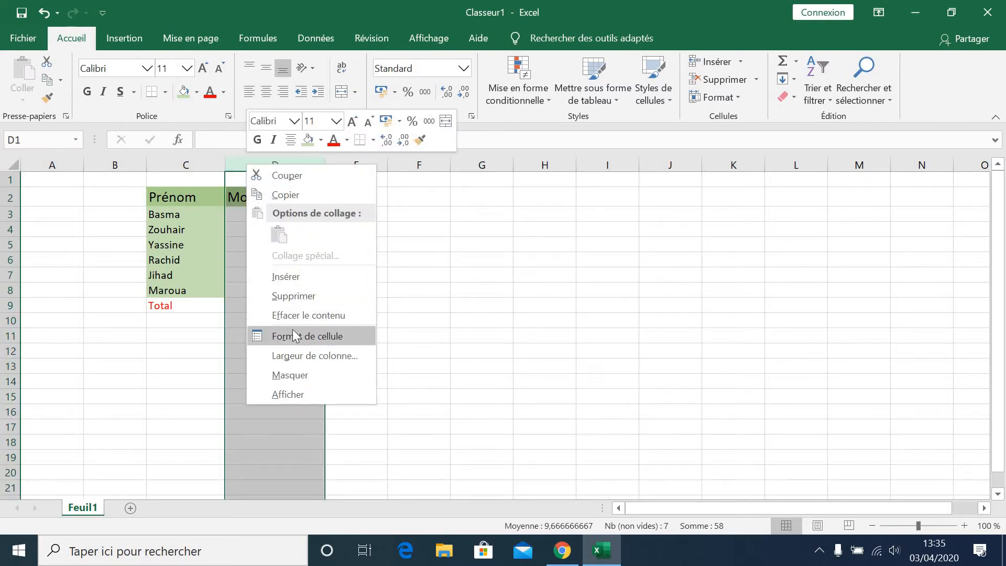
click(313, 276)
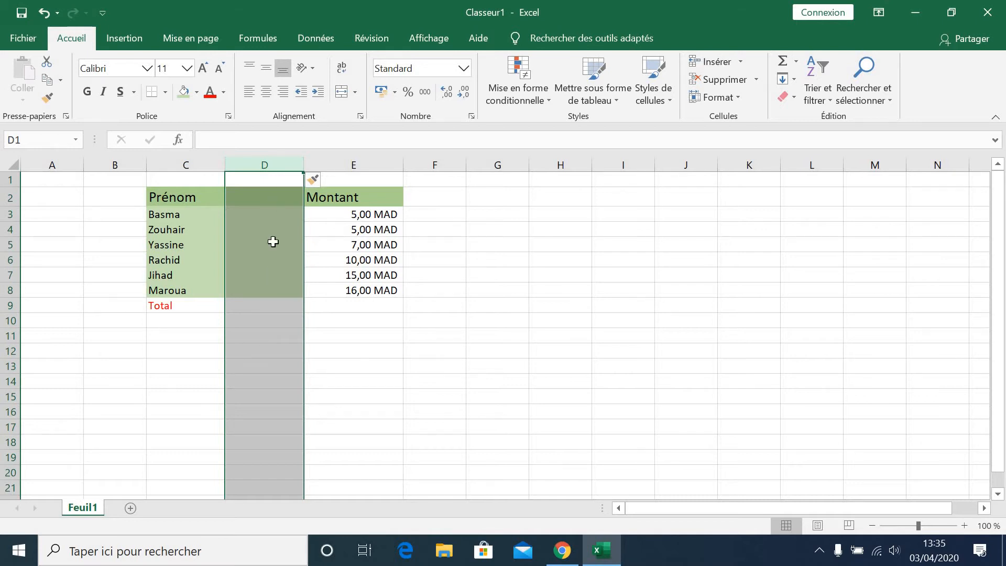
right_click(332, 214)
click(397, 307)
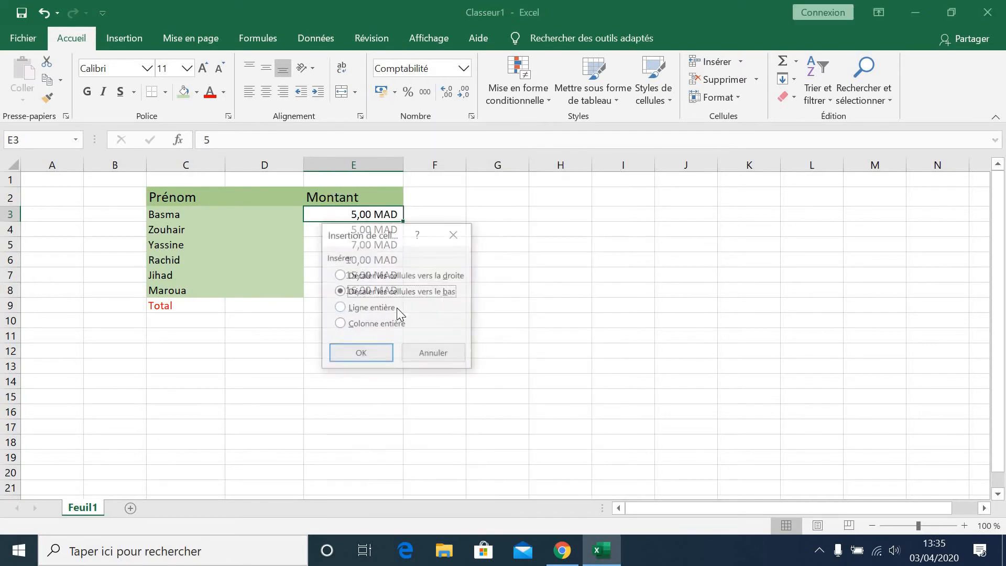
click(354, 325)
click(360, 355)
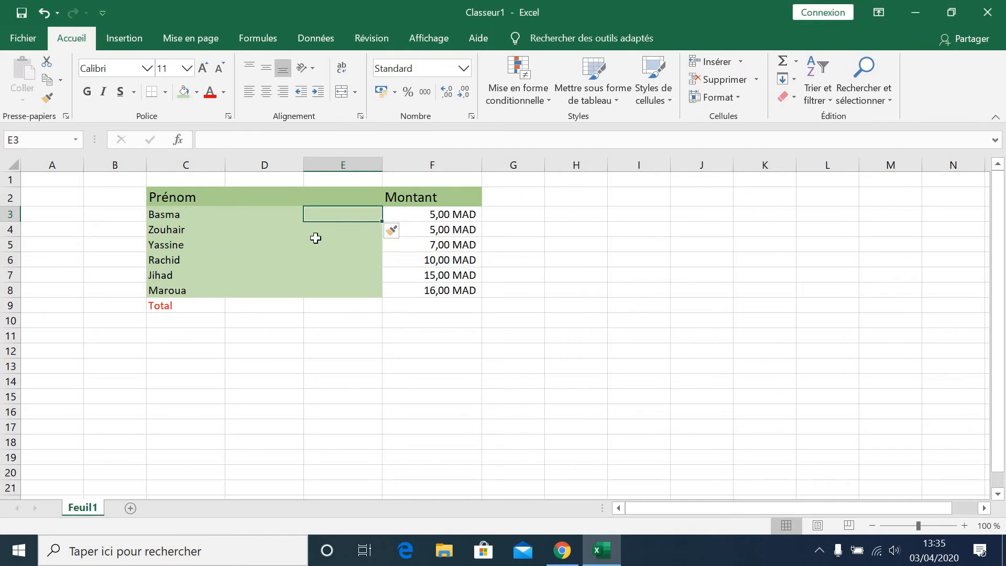
Step: Insert two entire blank rows in the table, at rows 6 and 7
right_click(6, 261)
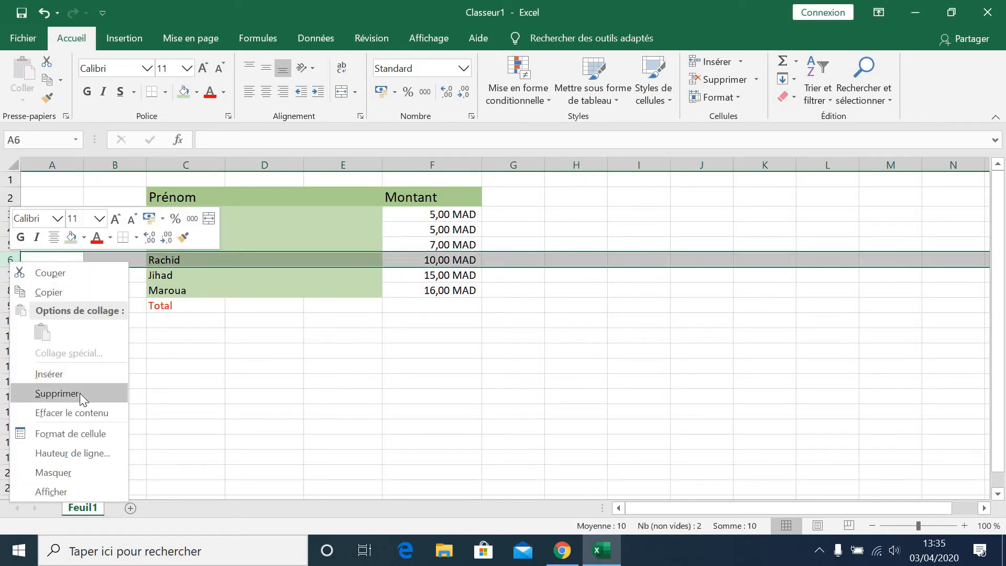
click(83, 378)
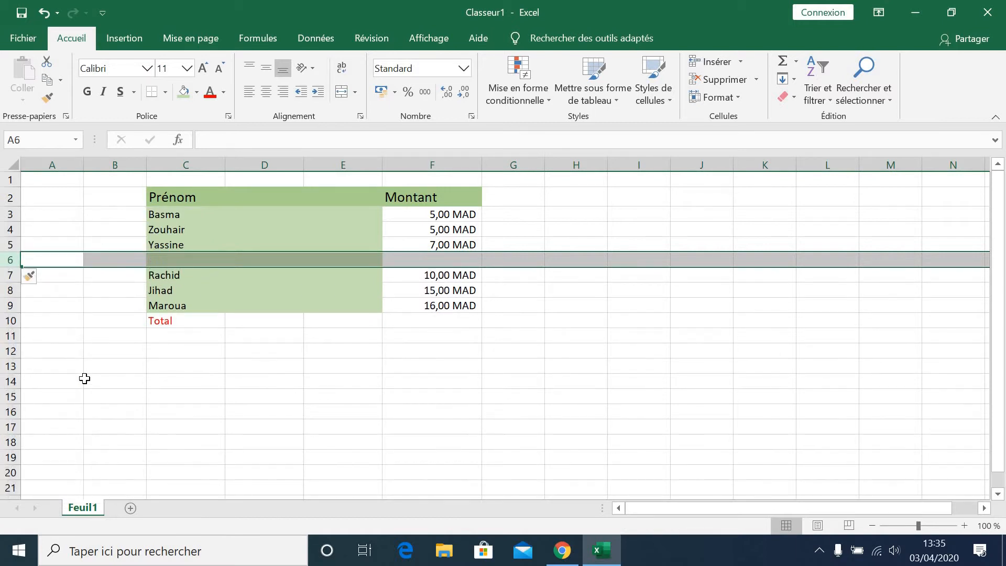
right_click(174, 281)
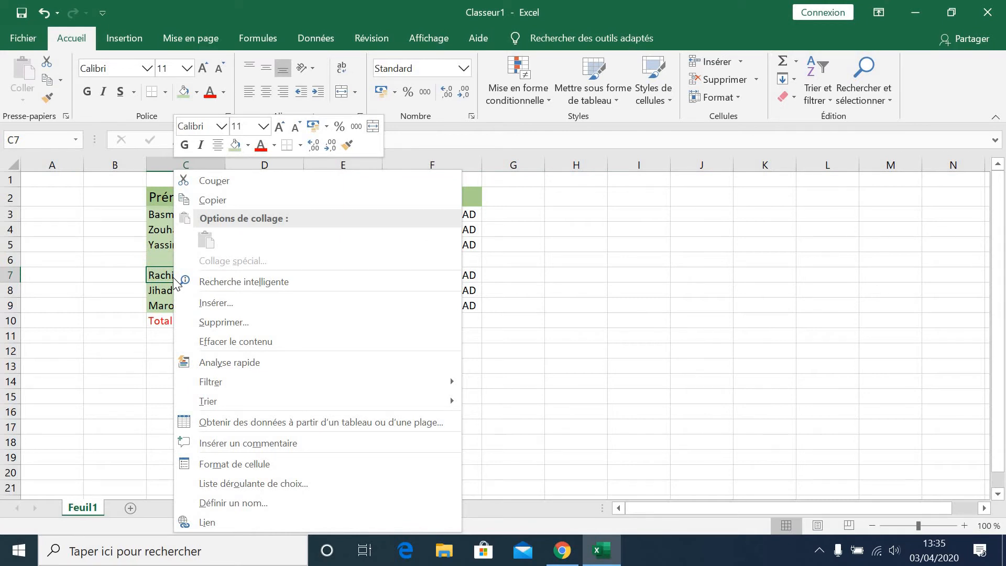
click(271, 303)
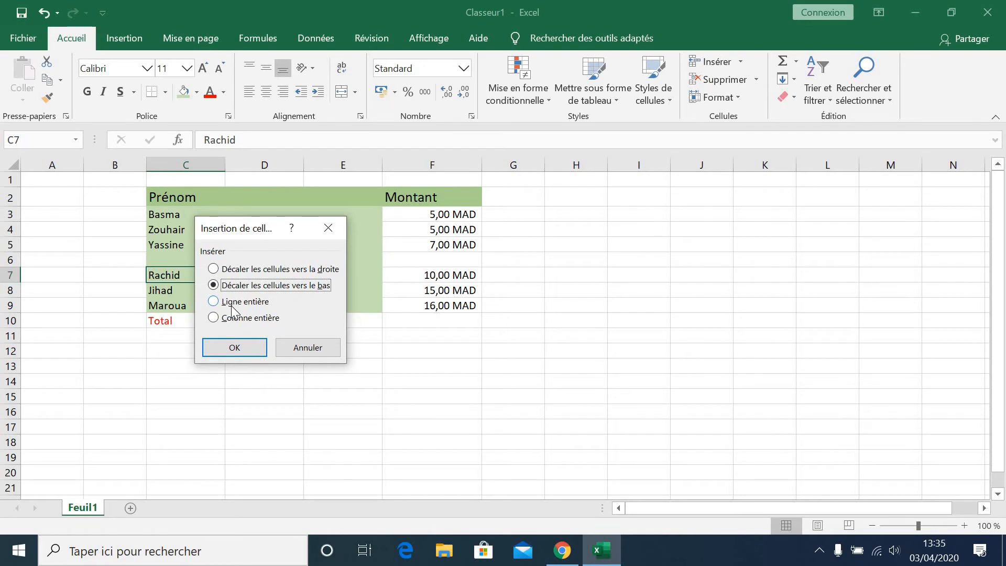
click(233, 302)
click(236, 348)
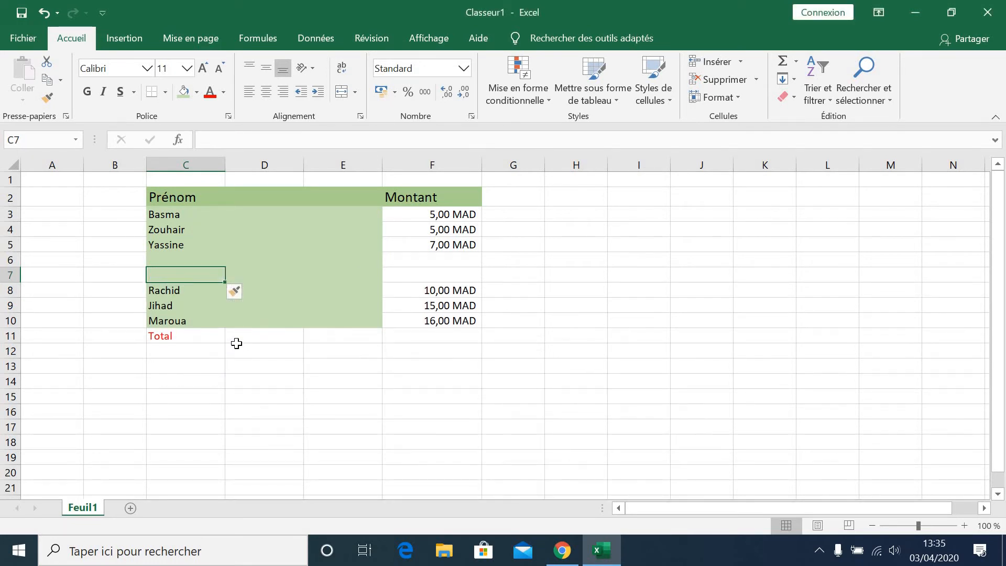
Step: Delete the two blank columns D and E between Prénom and Montant
right_click(273, 163)
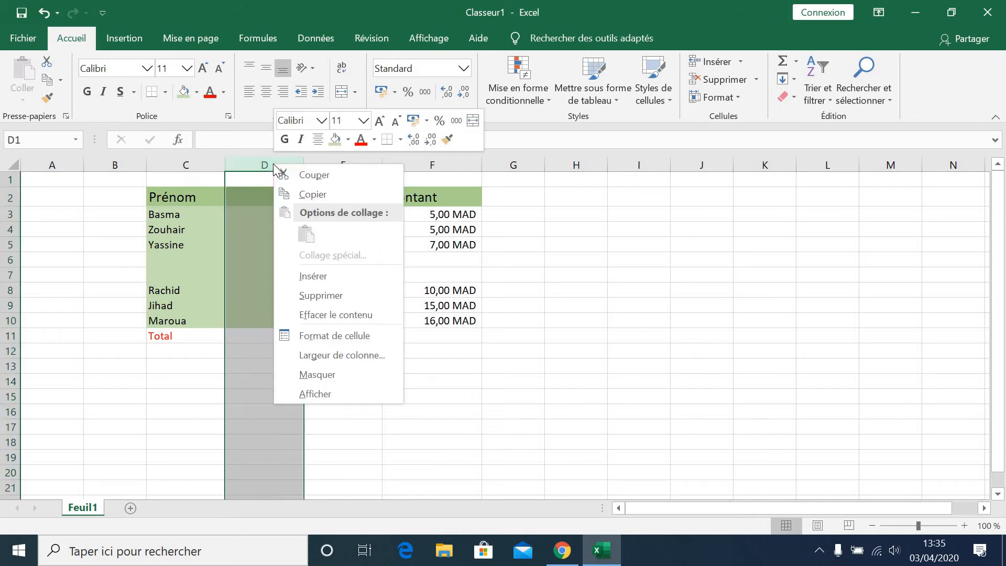
drag(273, 163, 329, 159)
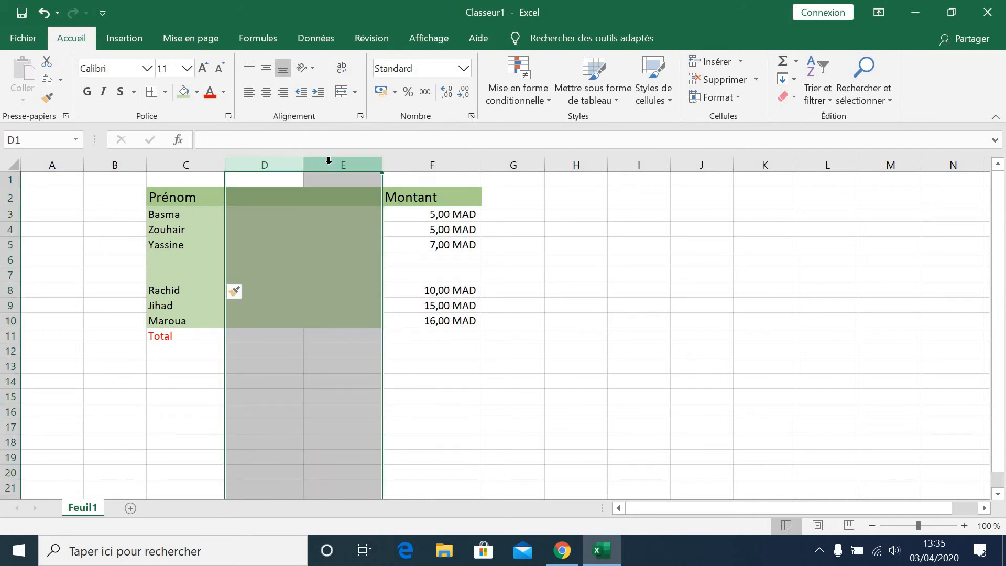
right_click(328, 164)
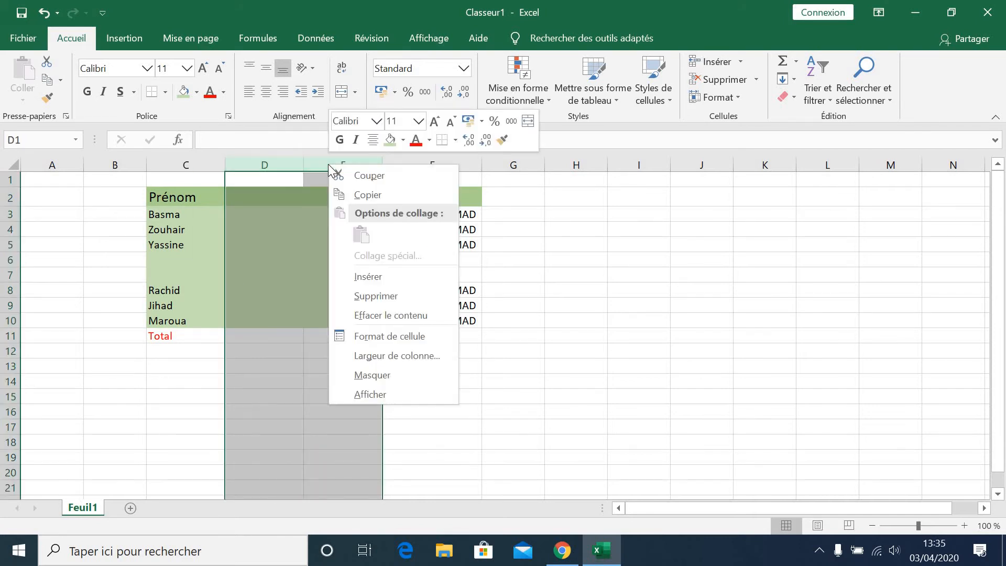
click(372, 296)
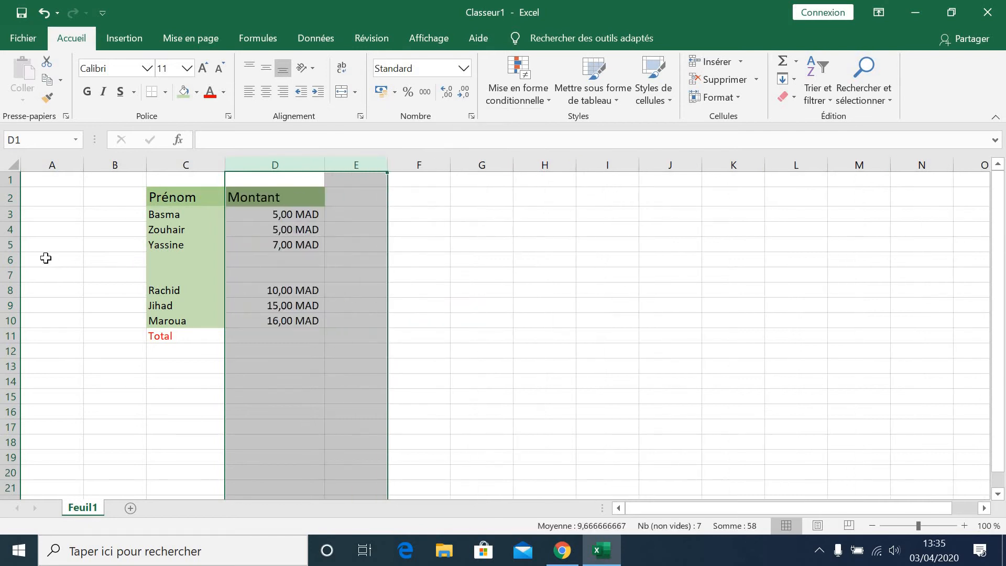
Step: Delete the two blank rows 6 and 7 from the table
drag(9, 260, 8, 278)
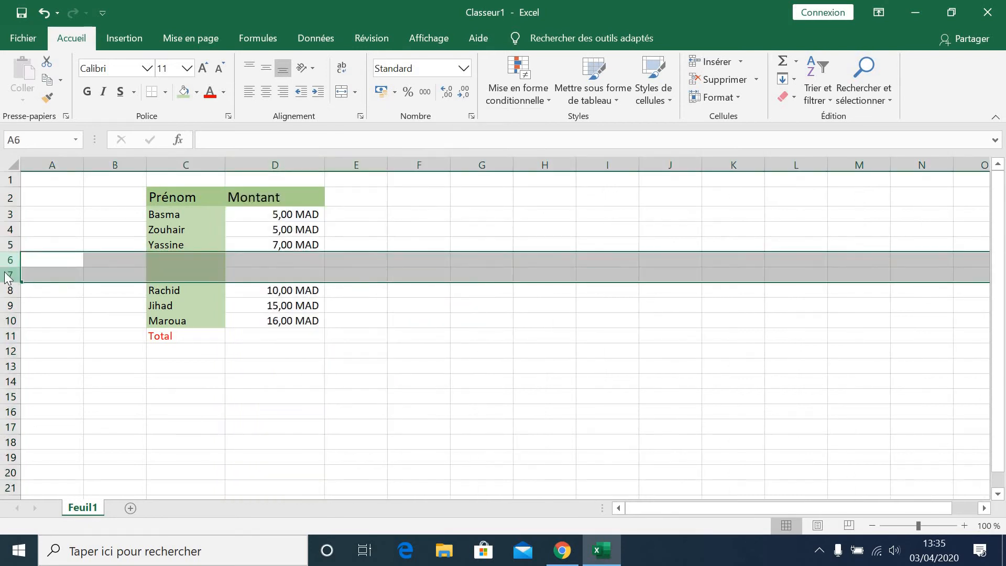
right_click(7, 278)
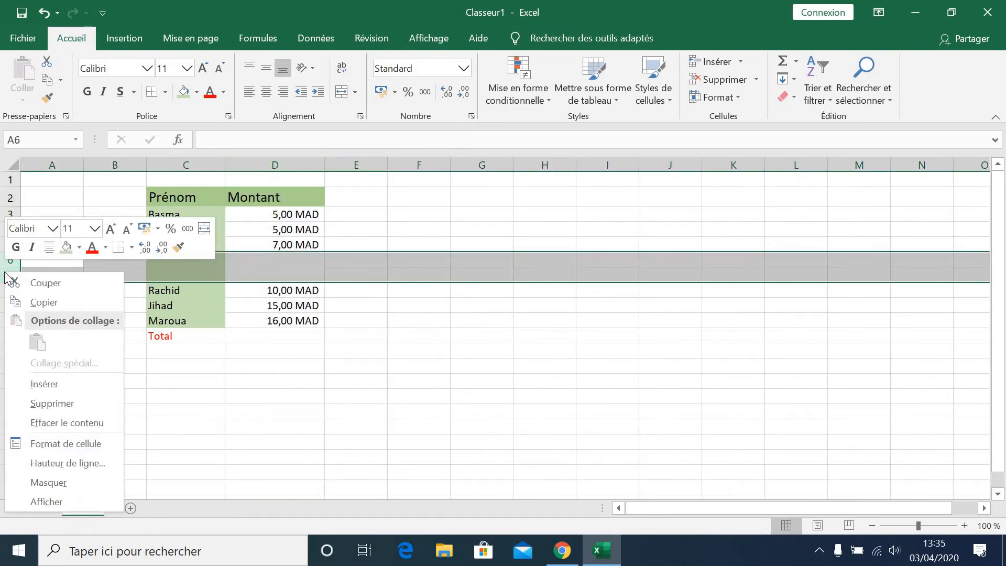
click(77, 401)
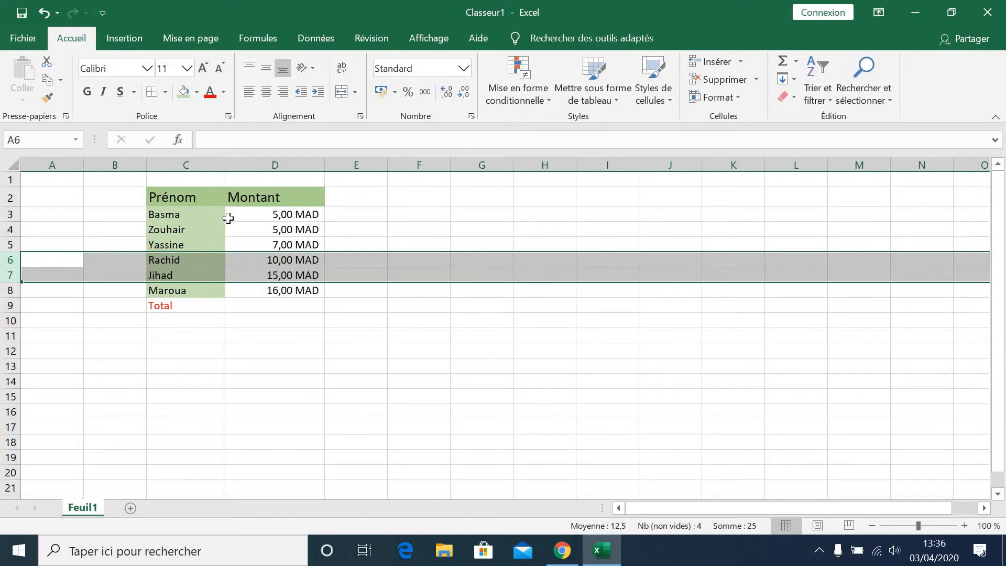
Step: Narrow and widen the Prénom column by hand, and autofit its width to its contents
drag(215, 161, 198, 162)
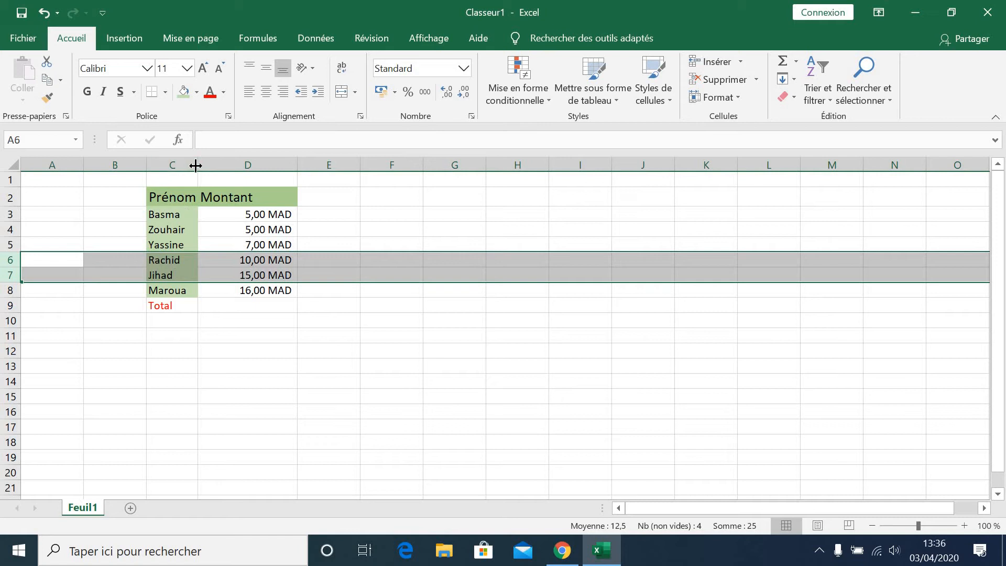
drag(195, 166, 227, 166)
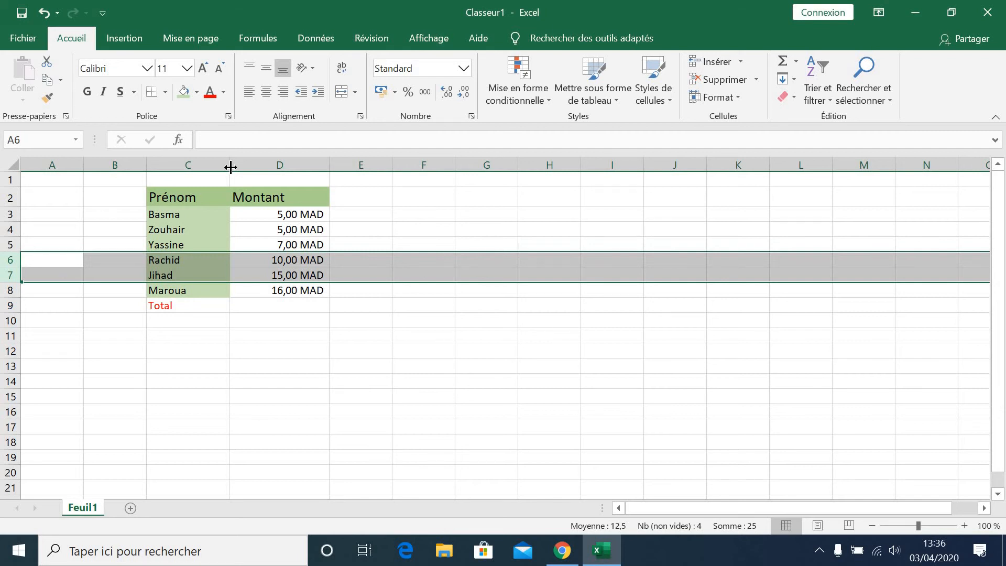
double_click(230, 167)
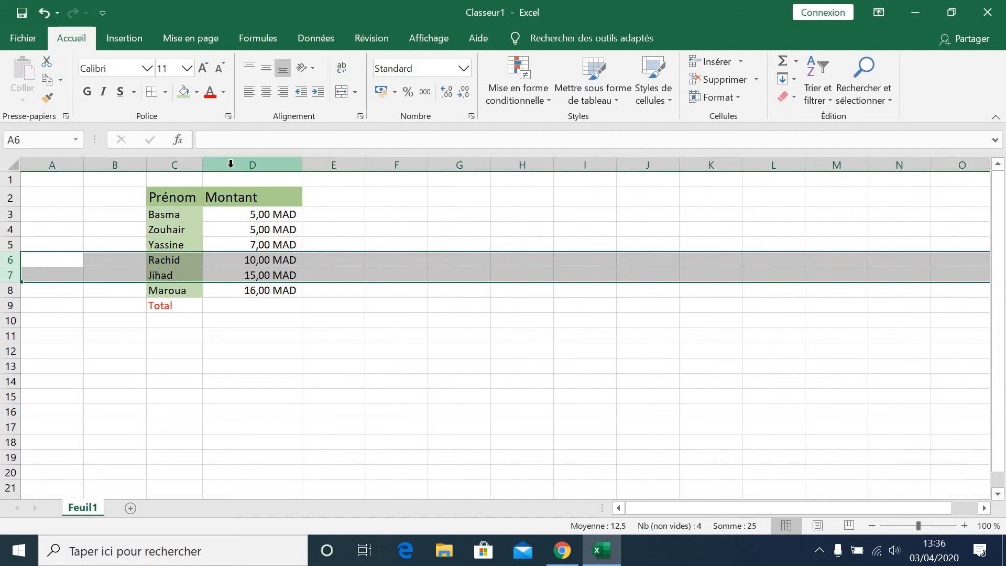
Step: Autofit the column widths for the whole table range C2:D9
click(197, 200)
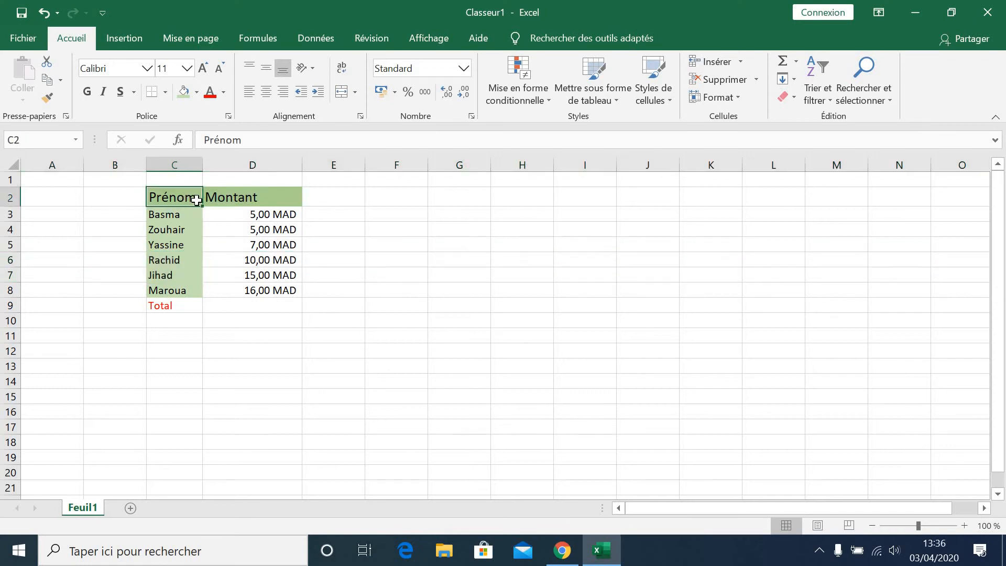
drag(196, 200, 245, 307)
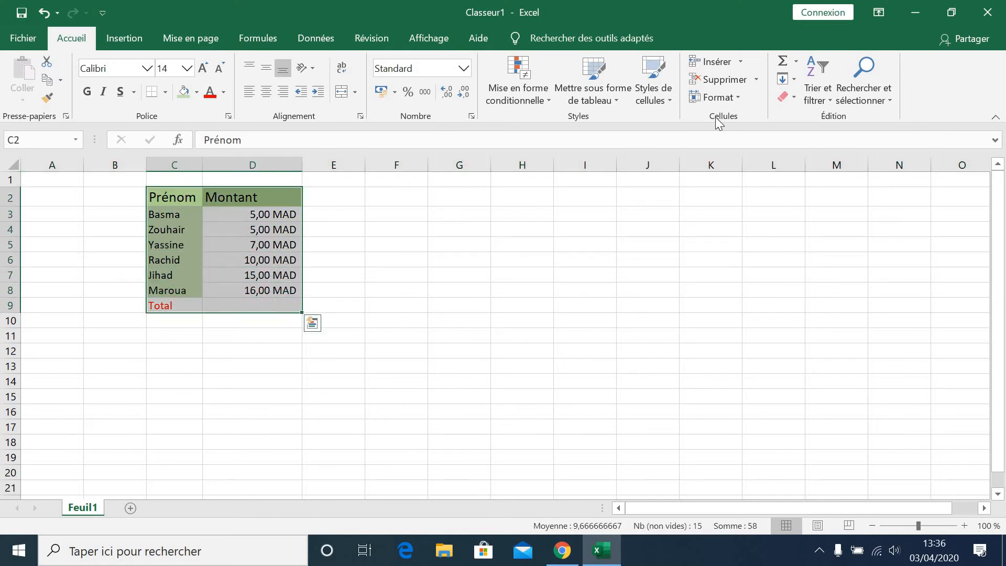
click(737, 94)
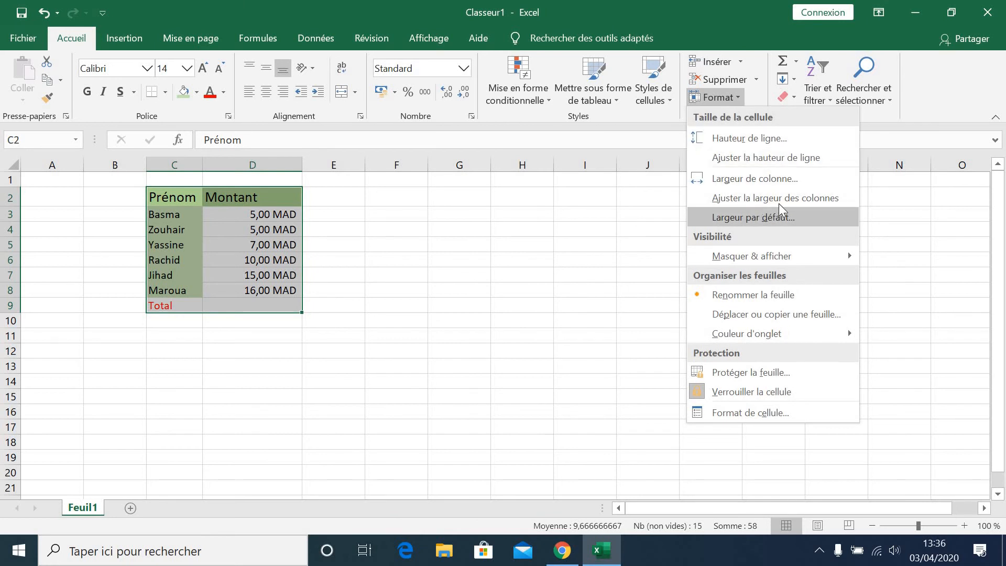
click(782, 202)
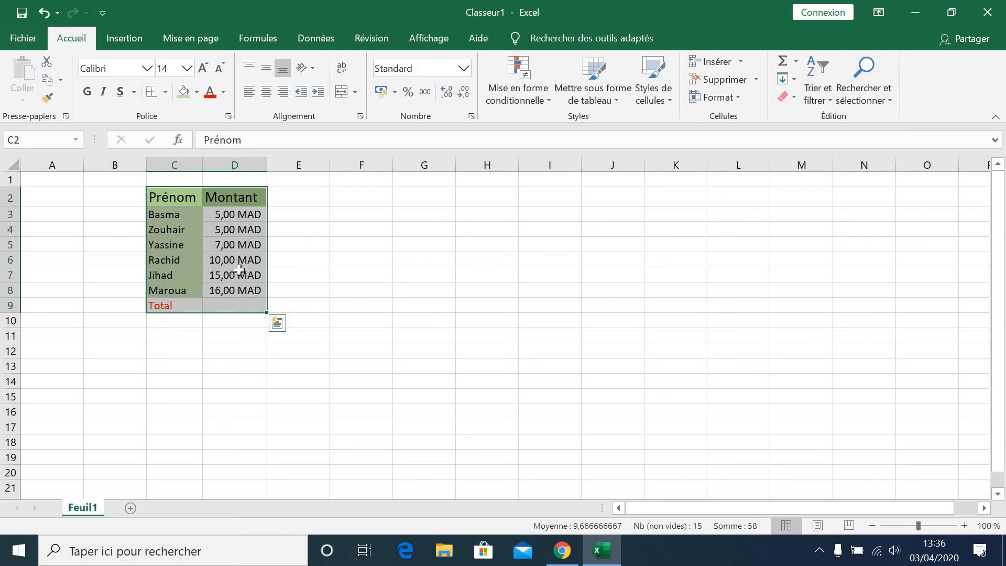
Step: Sort the amounts in D3:D8 from largest to smallest, extending the selection to the adjacent data
click(236, 216)
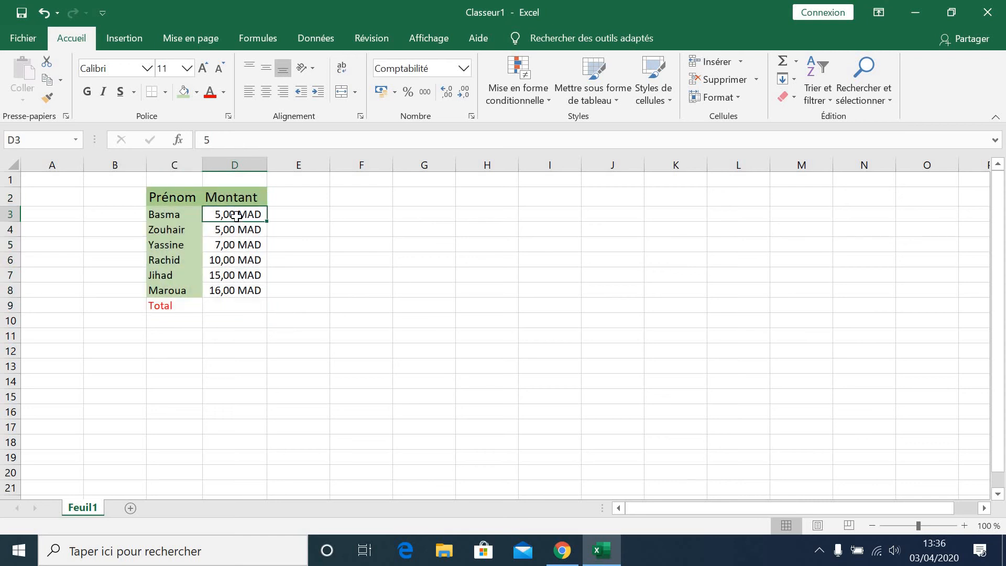
drag(236, 225, 230, 292)
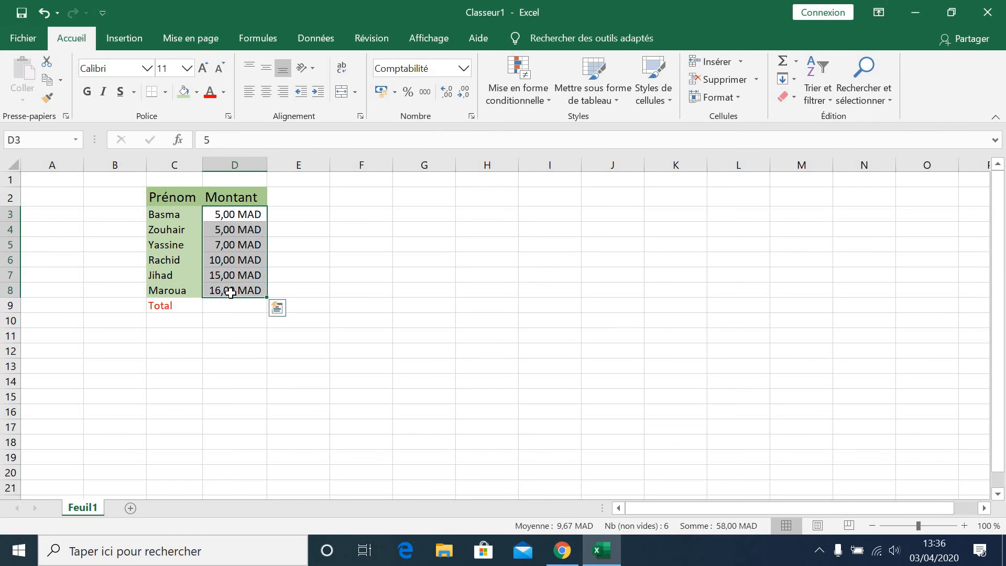
click(819, 69)
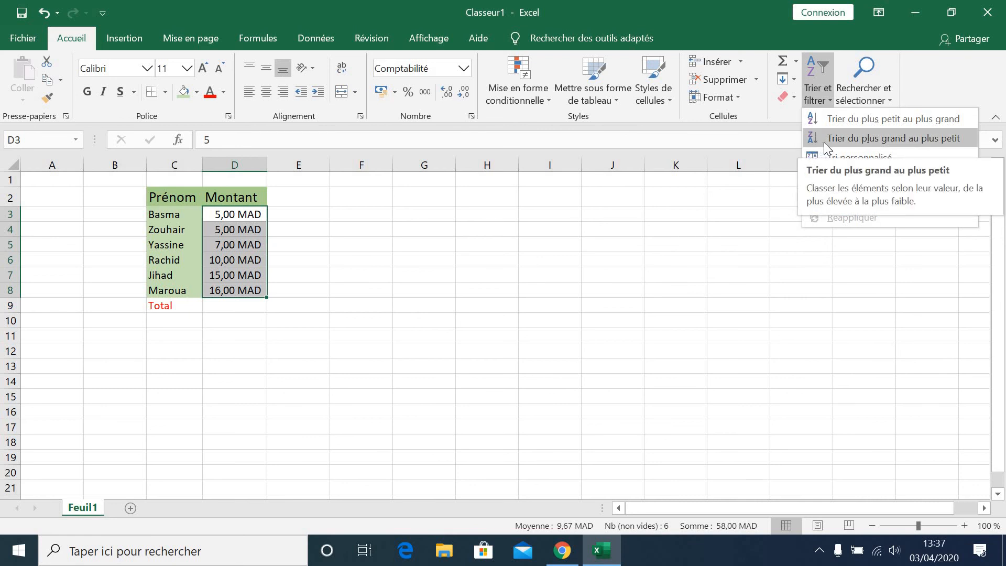
click(823, 143)
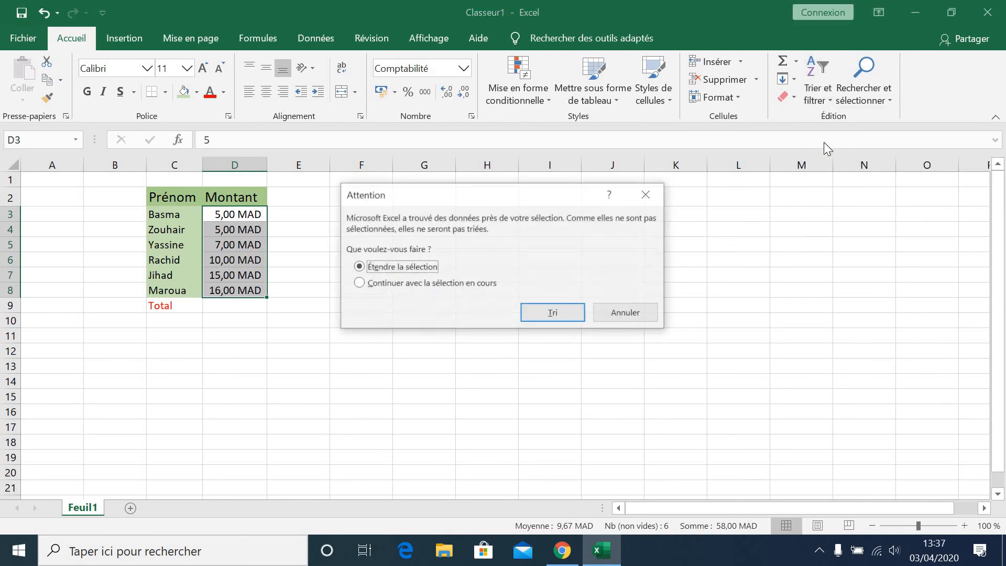
click(532, 314)
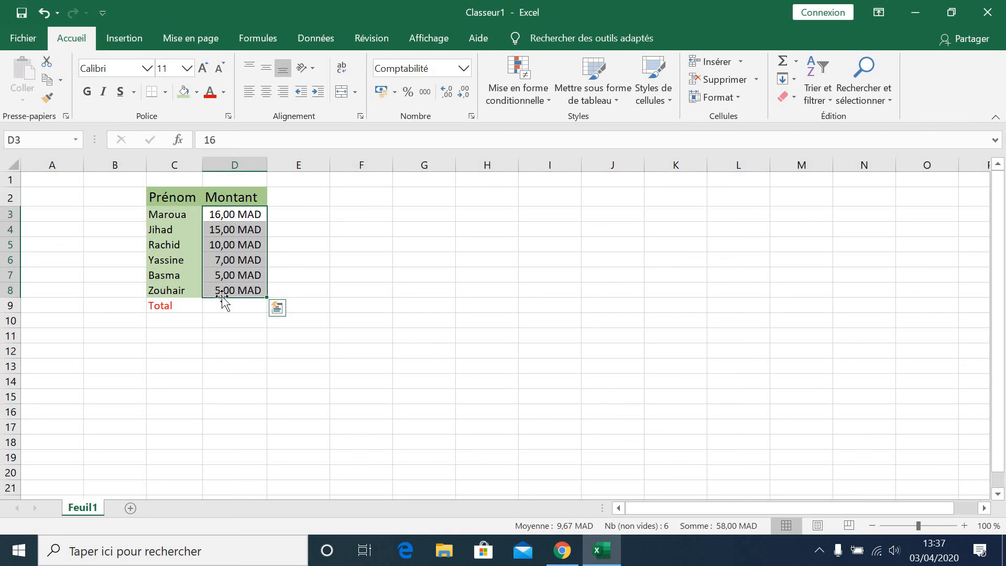
Step: Sort the table alphabetically from A to Z by the Prénom column, starting from C3
click(177, 214)
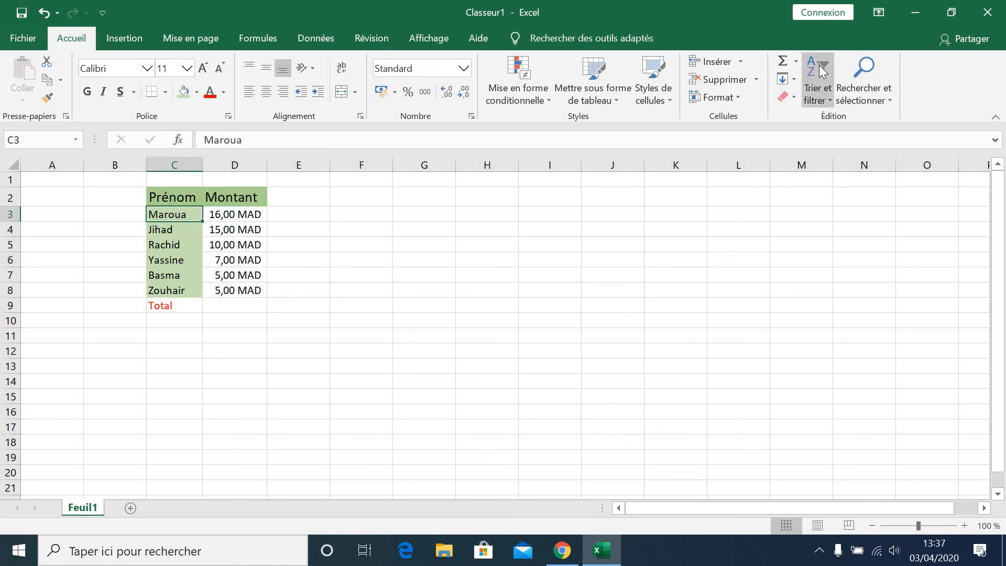
click(820, 87)
click(844, 118)
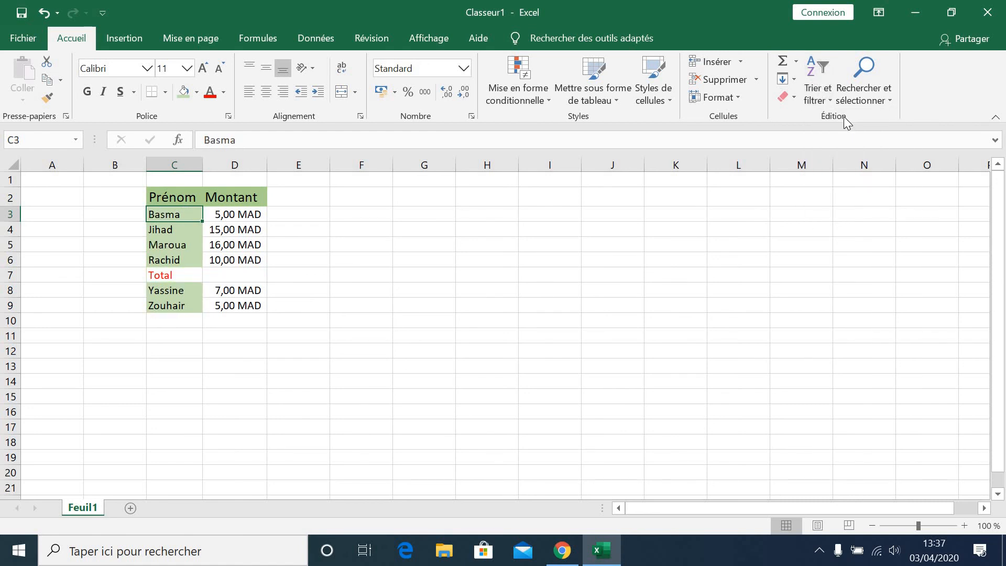